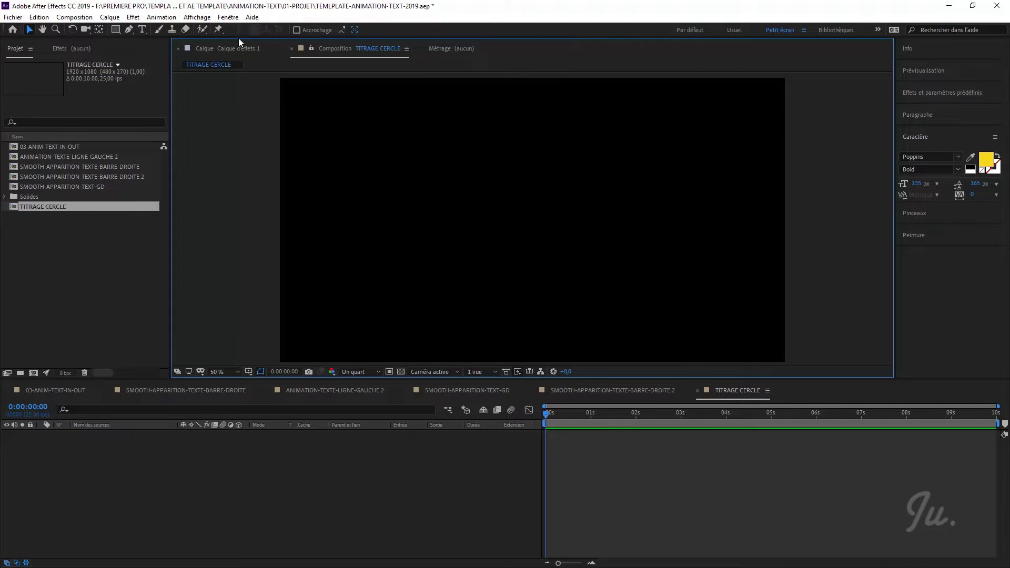
Step: Add a paragraph text layer reading MOTION in yellow Poppins Bold at 135 px
{"action": "left_click", "coordinate": [235, 24]}
{"action": "key", "text": "Escape"}
{"action": "key", "text": "ctrl+t"}
{"action": "left_click_drag", "start_coordinate": [365, 151], "coordinate": [682, 283]}
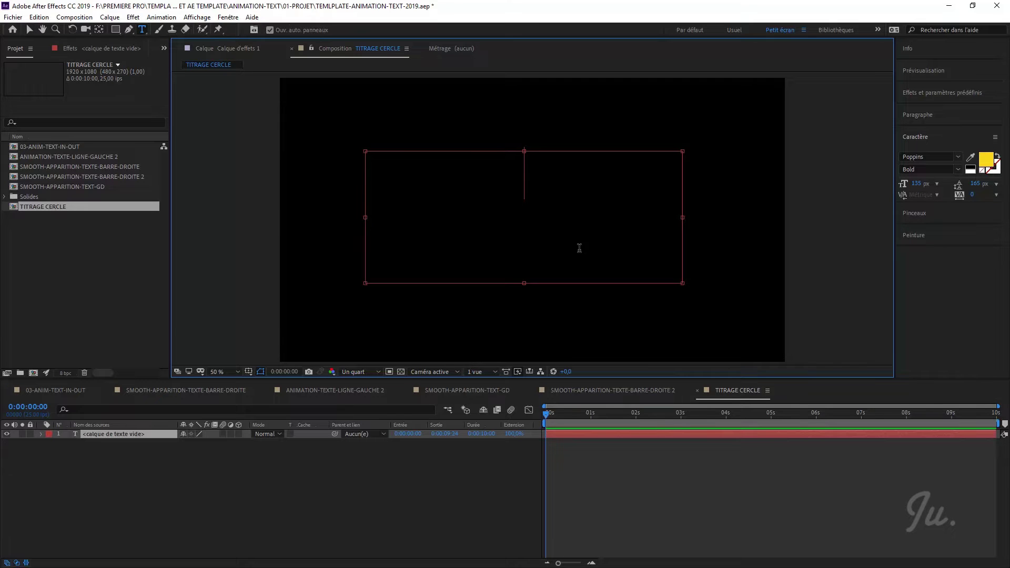
{"action": "type", "text": "MOT"}
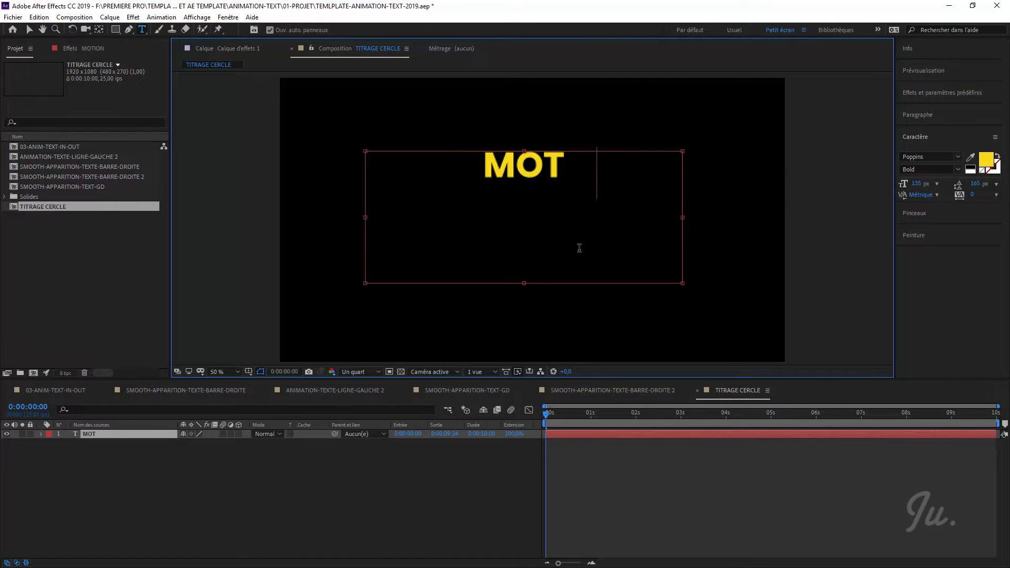
{"action": "type", "text": "ION"}
{"action": "left_click", "coordinate": [29, 30]}
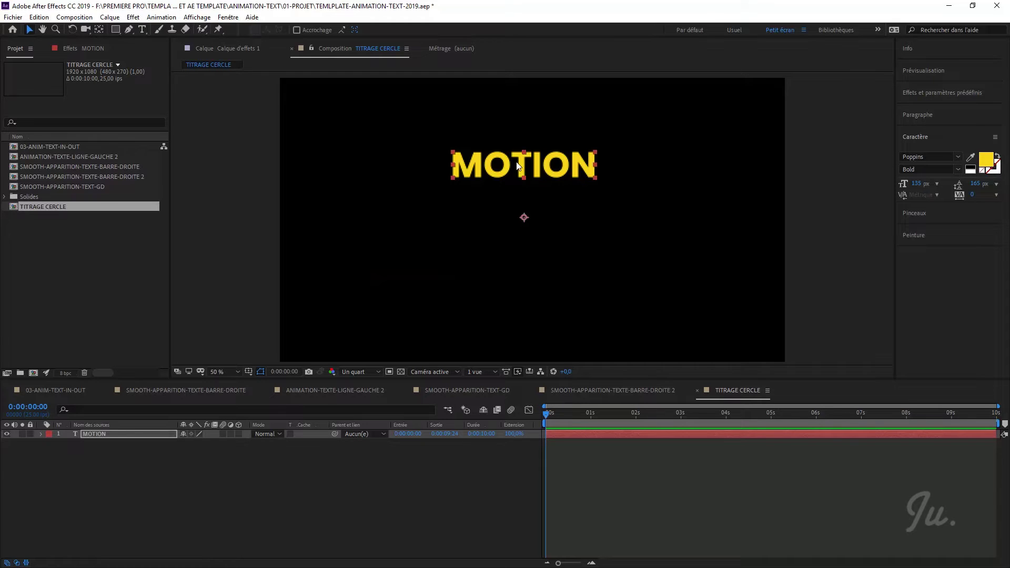
Step: Centre MOTION's anchor point with the RepositionAnchorPoint.jsx script, then deselect the layer
{"action": "left_click", "coordinate": [528, 171]}
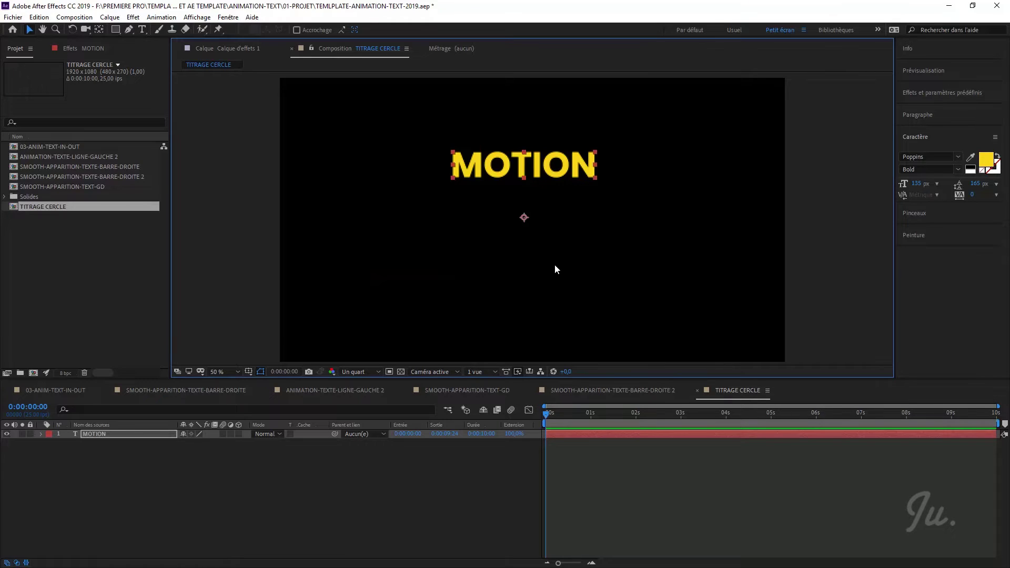
{"action": "left_click", "coordinate": [242, 20]}
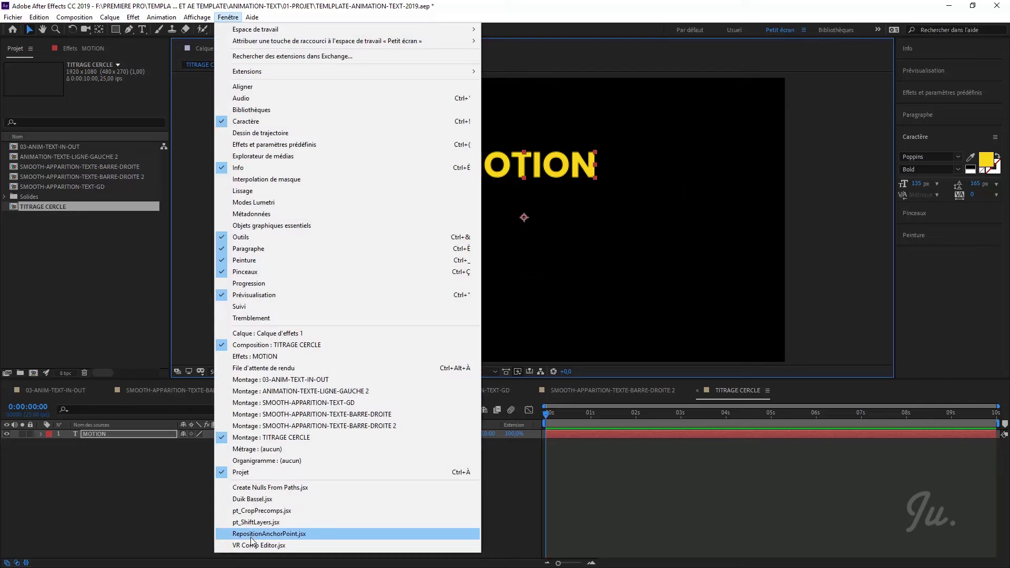
{"action": "left_click", "coordinate": [269, 534]}
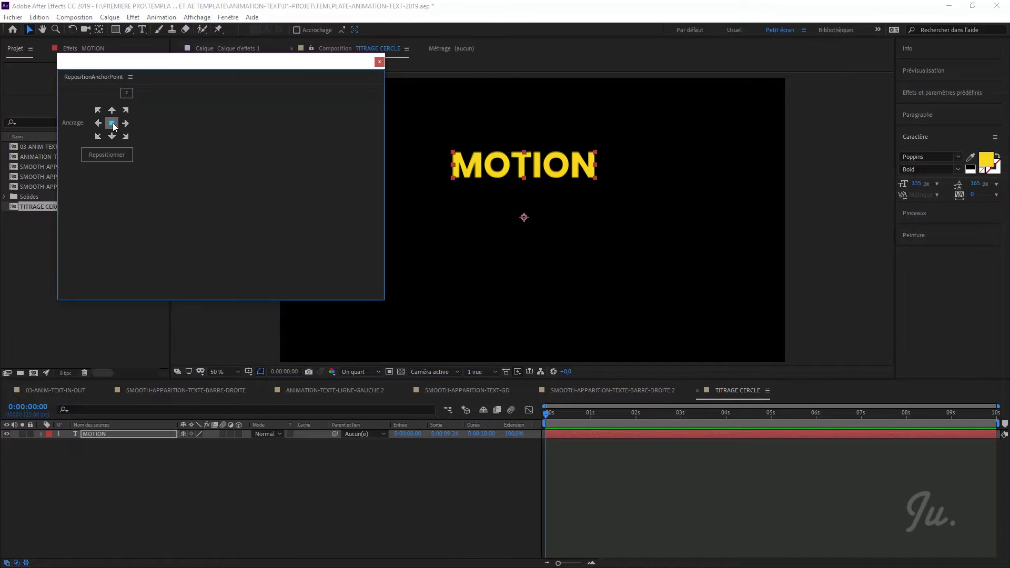
{"action": "left_click", "coordinate": [122, 158]}
{"action": "key", "text": "Caps_Lock"}
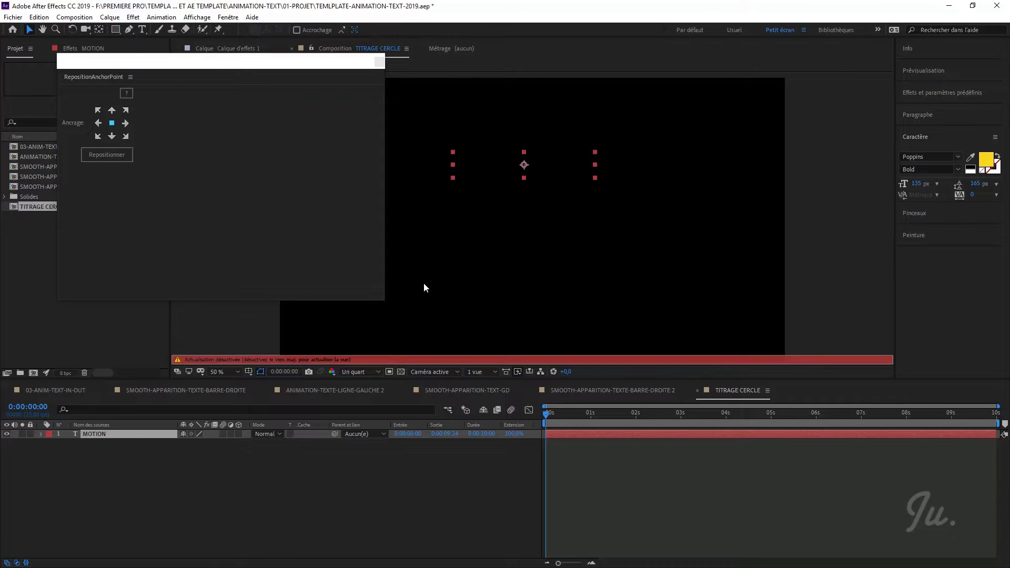
{"action": "key", "text": "Caps_Lock"}
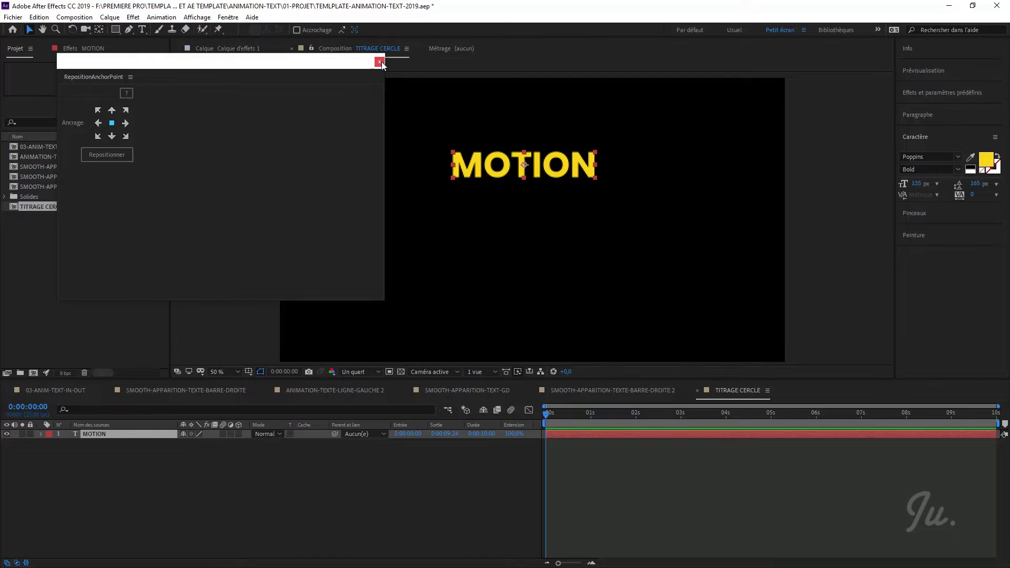
{"action": "left_click", "coordinate": [379, 62]}
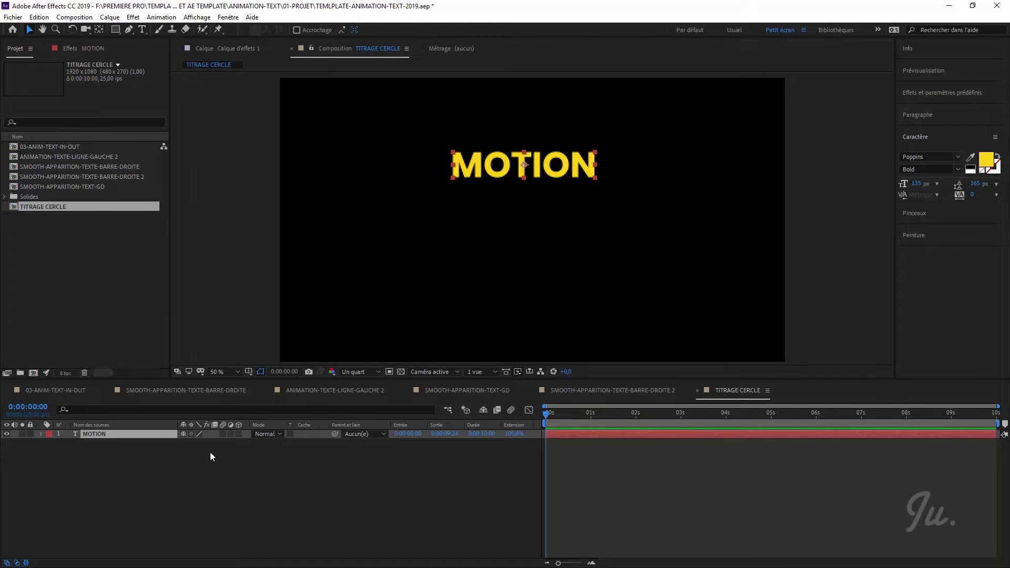
{"action": "left_click", "coordinate": [173, 497]}
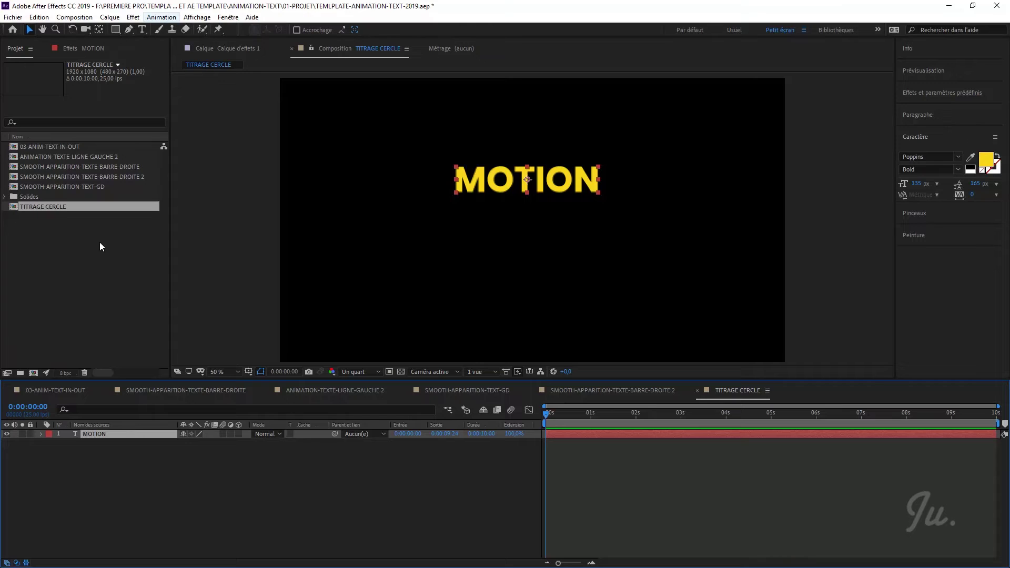
{"action": "left_click", "coordinate": [225, 17]}
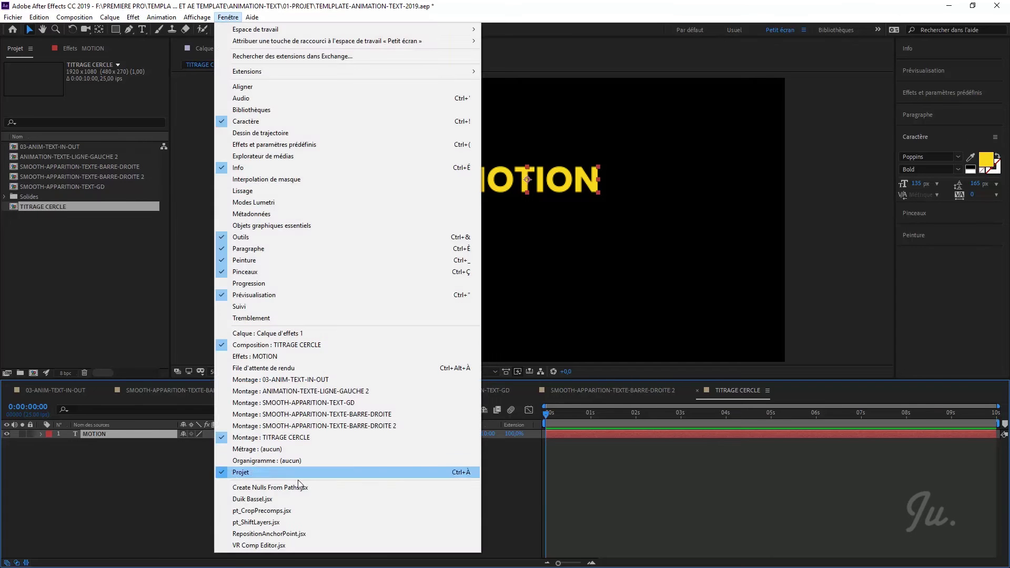
{"action": "left_click", "coordinate": [274, 512]}
{"action": "left_click", "coordinate": [95, 437]}
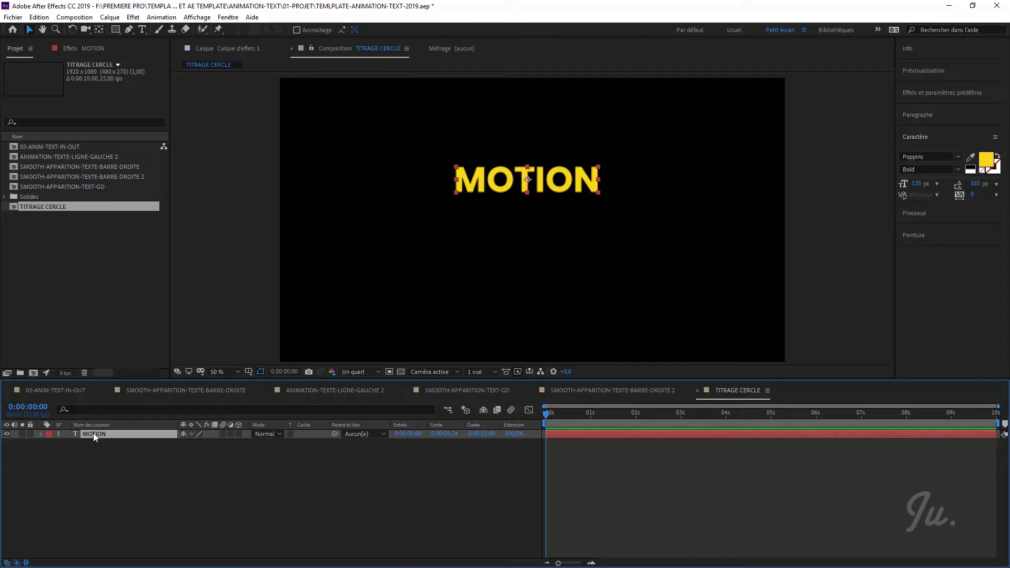
Step: Create a default 1920×1080 Composition 1 and nest TITRAGE CERCLE inside it
{"action": "left_click", "coordinate": [146, 463]}
{"action": "left_click", "coordinate": [77, 115]}
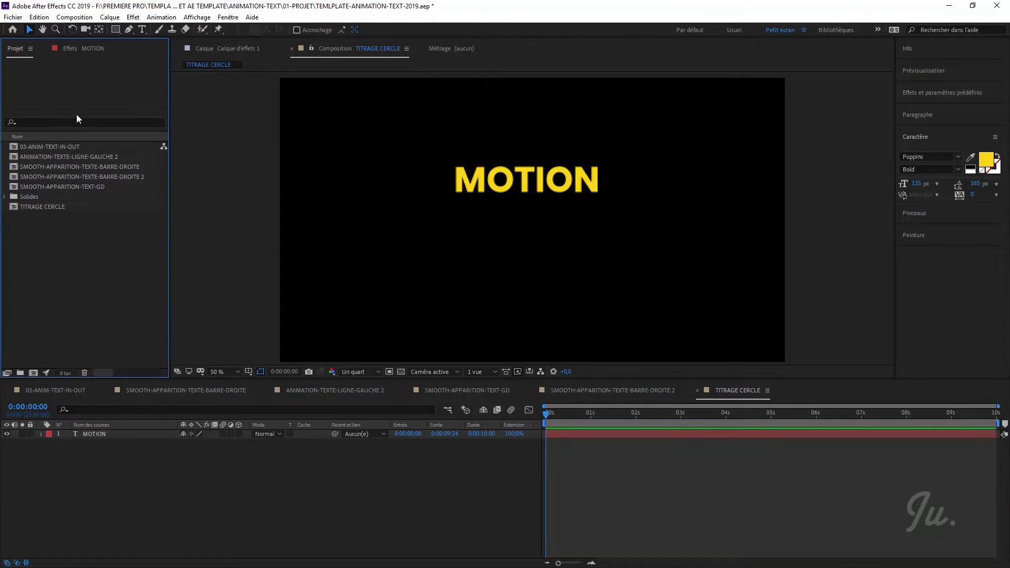
{"action": "left_click", "coordinate": [74, 18]}
{"action": "left_click", "coordinate": [84, 25]}
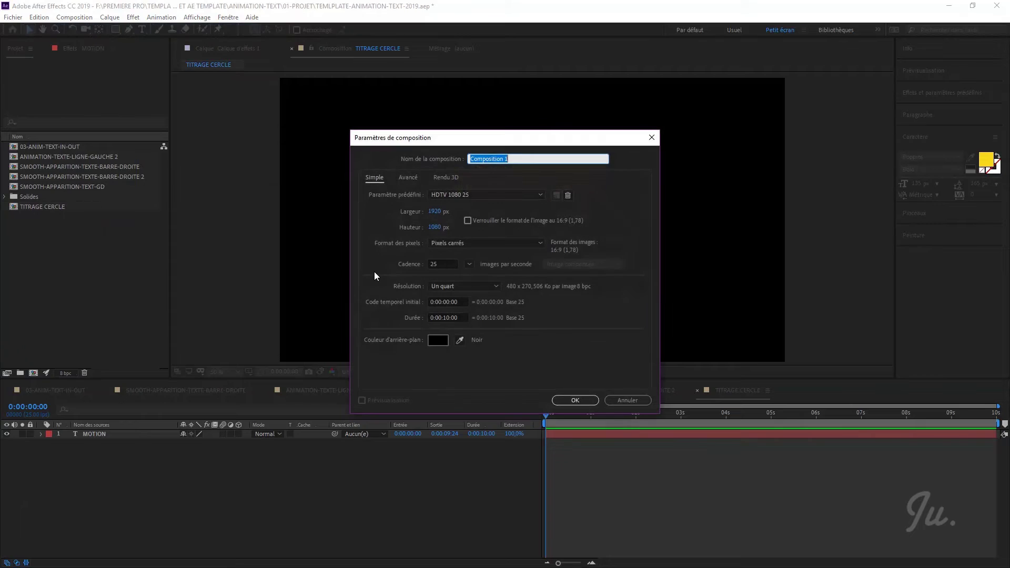
{"action": "left_click", "coordinate": [575, 402]}
{"action": "left_click_drag", "start_coordinate": [43, 217], "coordinate": [120, 475]}
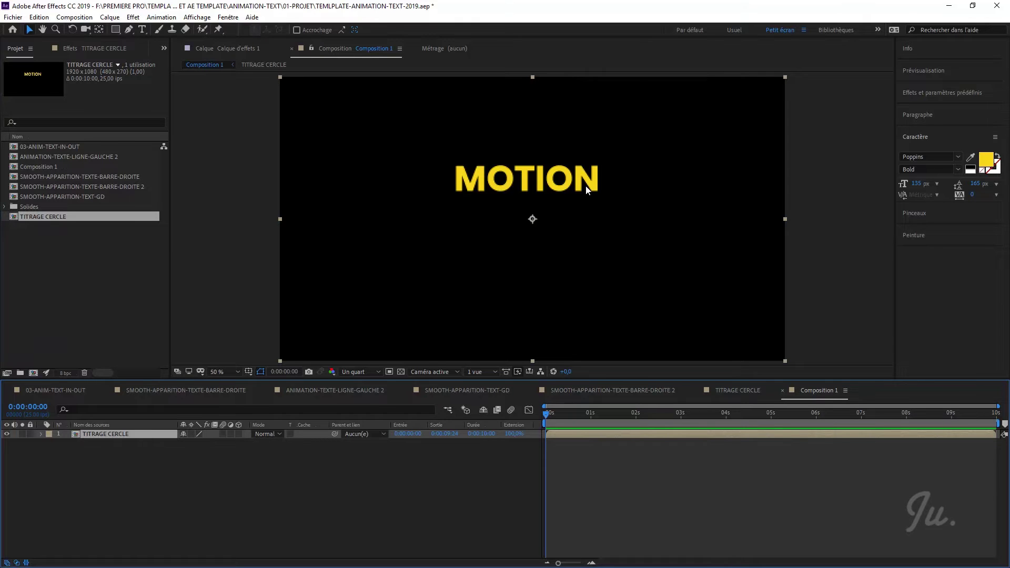
Step: Crop the precomp with pt_CropPrecomps.jsx using Retain border 1, then return to TITRAGE CERCLE
{"action": "left_click", "coordinate": [228, 16]}
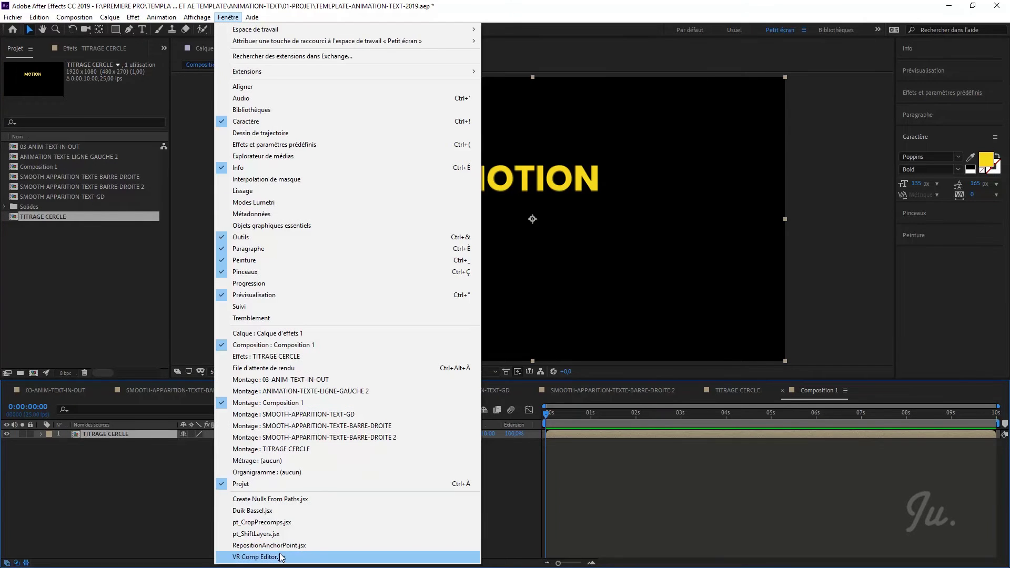
{"action": "left_click", "coordinate": [270, 522]}
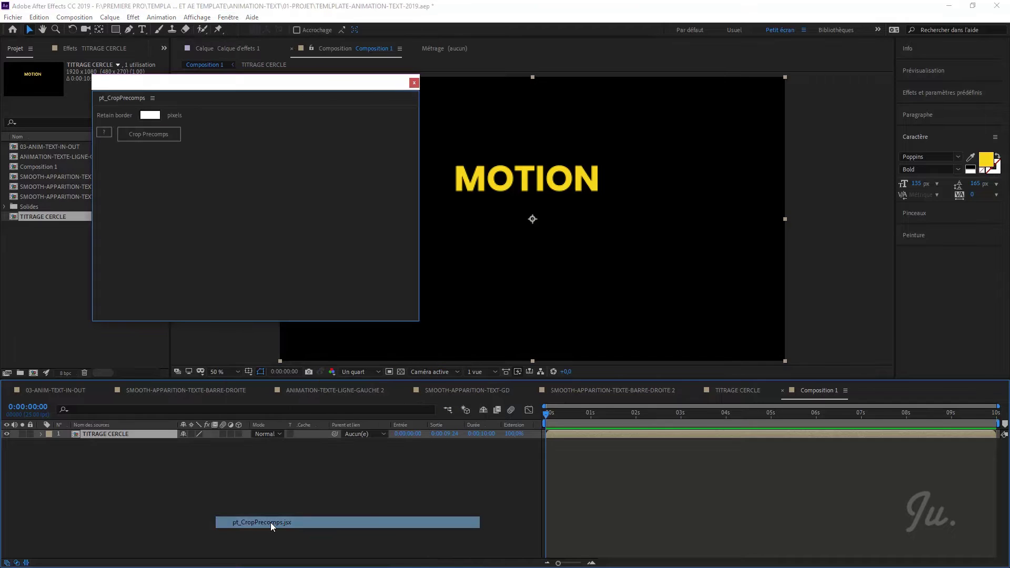
{"action": "left_click", "coordinate": [147, 115]}
{"action": "type", "text": "1"}
{"action": "left_click", "coordinate": [159, 136]}
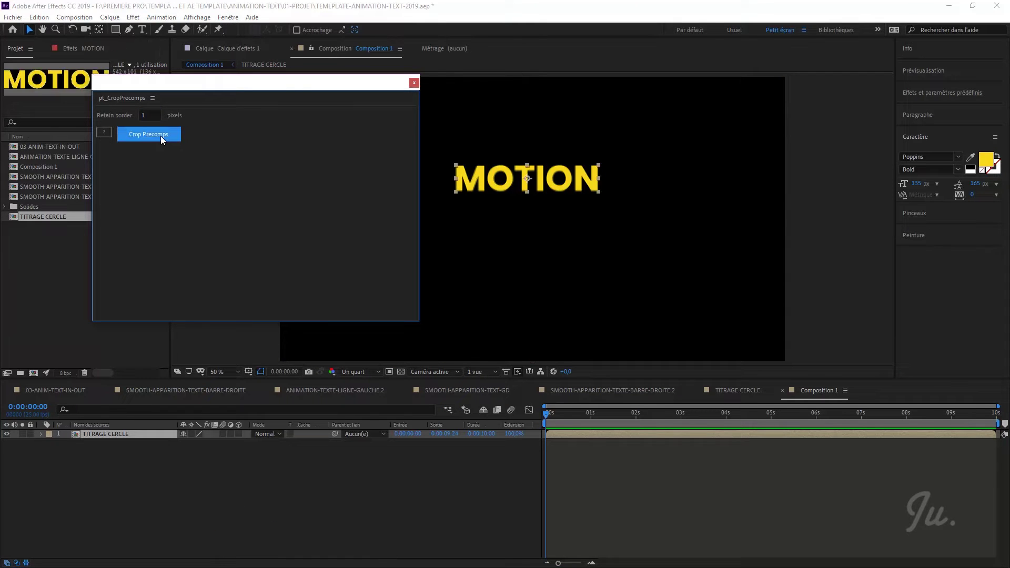
{"action": "left_click", "coordinate": [414, 83]}
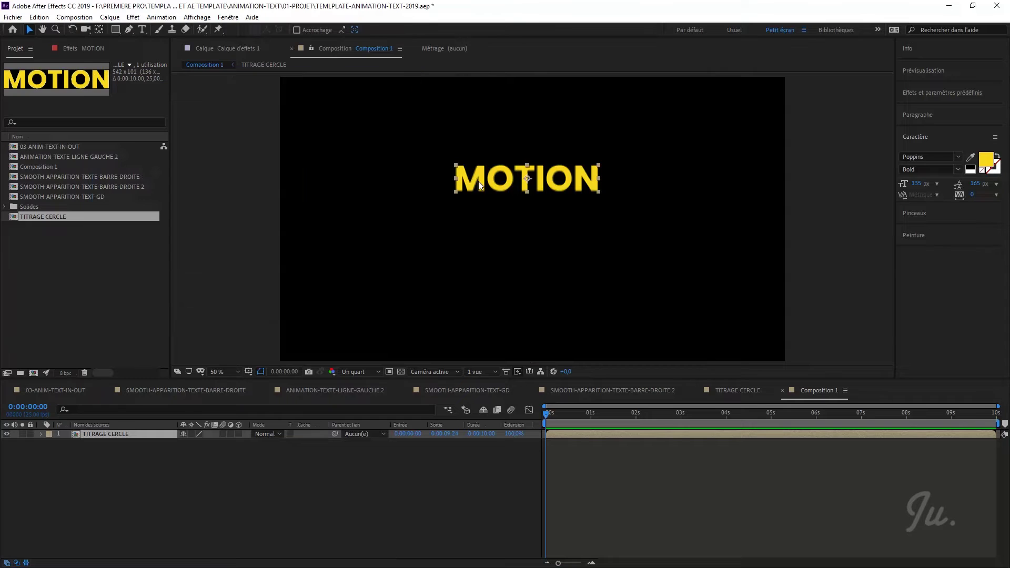
{"action": "left_click_drag", "start_coordinate": [501, 188], "coordinate": [370, 169]}
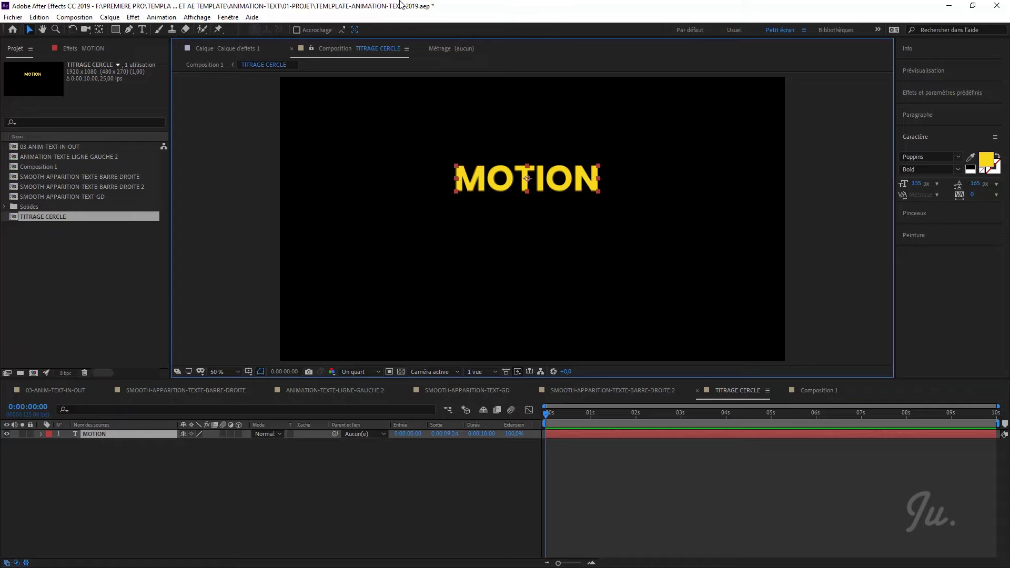
Step: Launch Duik Bassel.jsx, dismiss its news pop-up, and select the MOTION layer
{"action": "left_click", "coordinate": [229, 18]}
{"action": "left_click", "coordinate": [251, 511]}
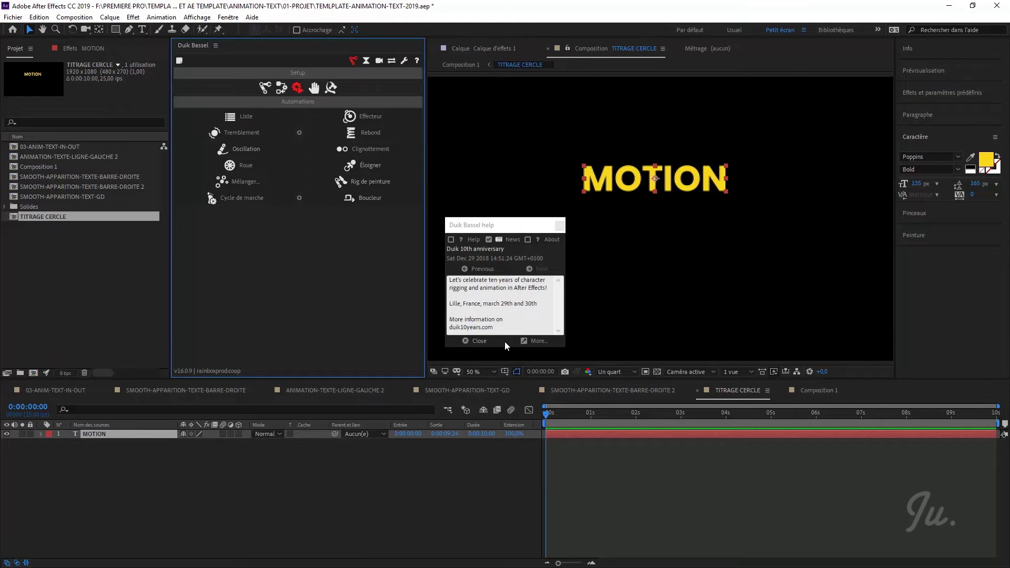
{"action": "left_click", "coordinate": [534, 343]}
{"action": "left_click", "coordinate": [130, 436]}
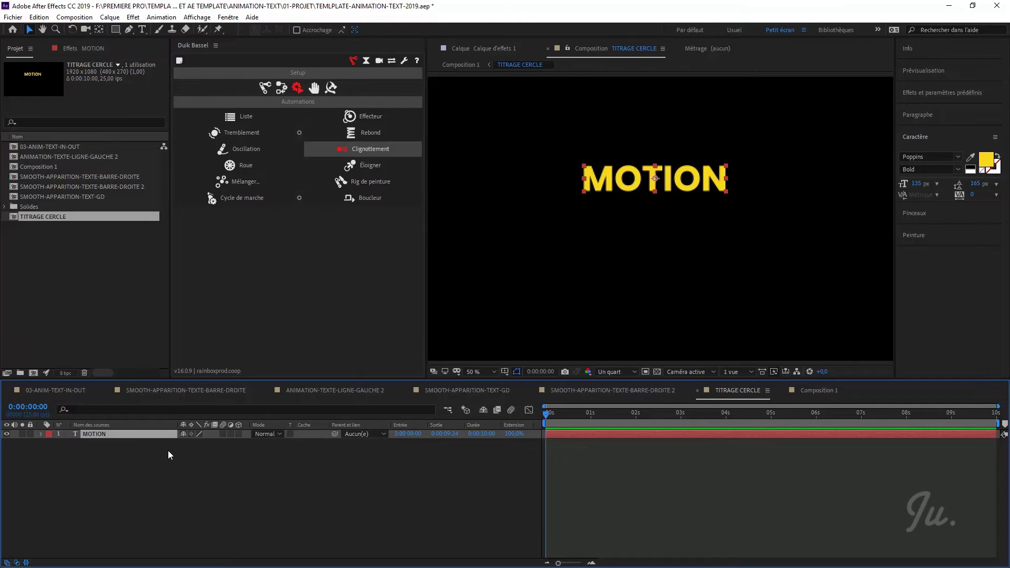
Step: Keyframe MOTION's scale from 0% to 100% and preview the scale-in
{"action": "key", "text": "s"}
{"action": "left_click", "coordinate": [68, 443]}
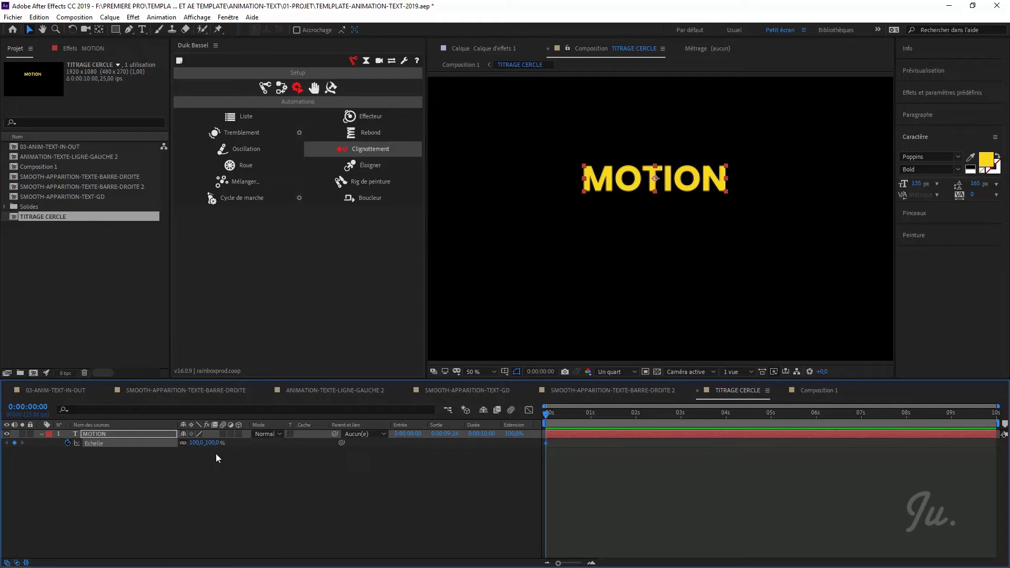
{"action": "left_click_drag", "start_coordinate": [546, 444], "coordinate": [560, 443]}
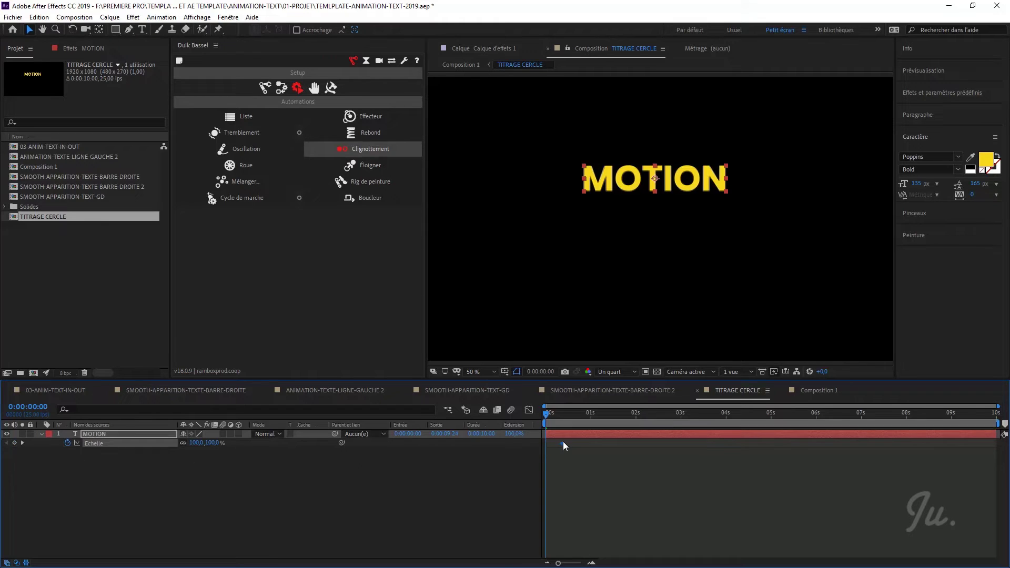
{"action": "left_click_drag", "start_coordinate": [197, 447], "coordinate": [169, 446]}
{"action": "left_click", "coordinate": [196, 443]}
{"action": "type", "text": "0"}
{"action": "left_click", "coordinate": [272, 493]}
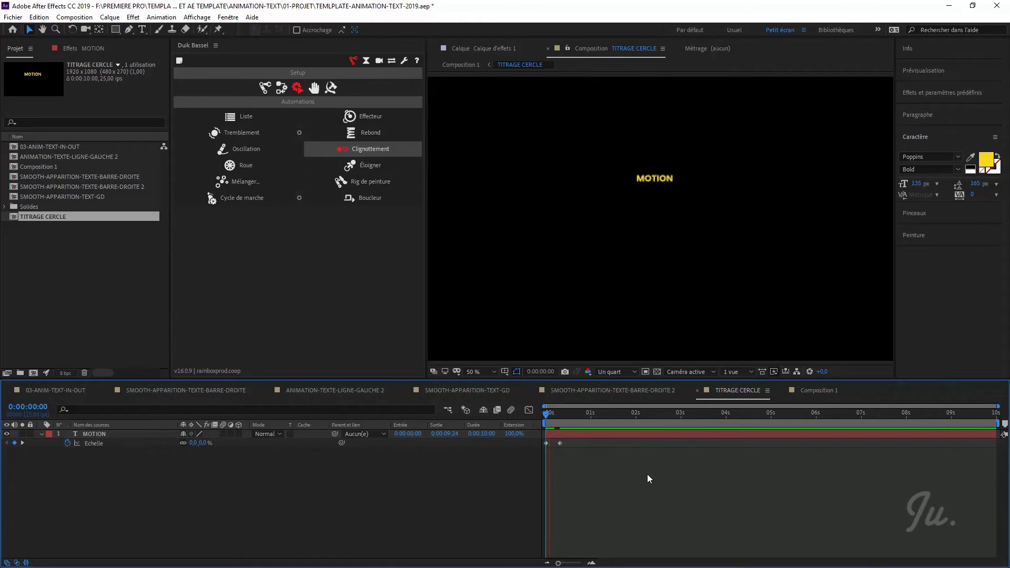
{"action": "key", "text": "space"}
{"action": "key", "text": "space"}
{"action": "key", "text": "space"}
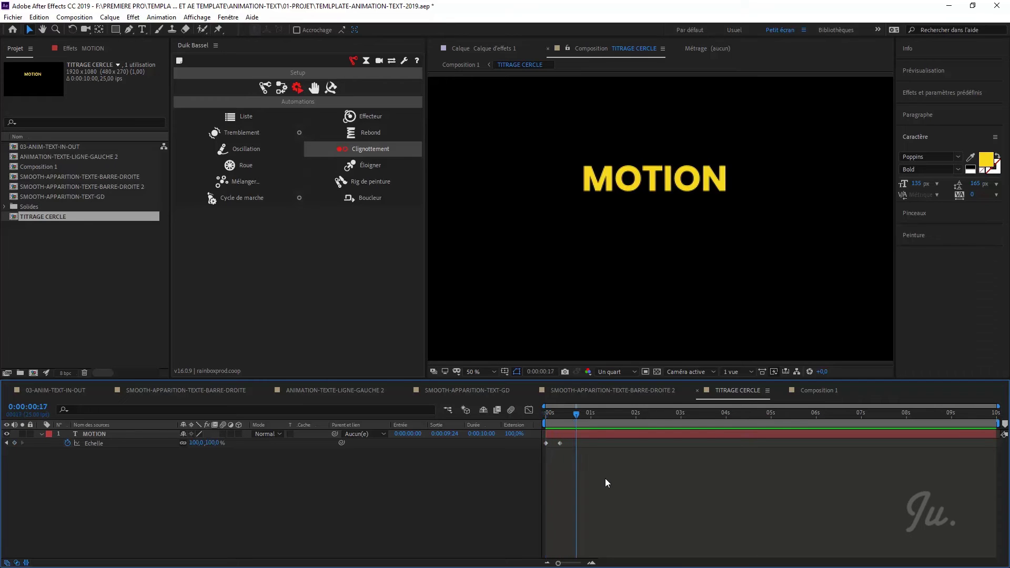
Step: Apply Duik's Rebond spring to both scale keyframes and preview the bounce
{"action": "left_click", "coordinate": [542, 442]}
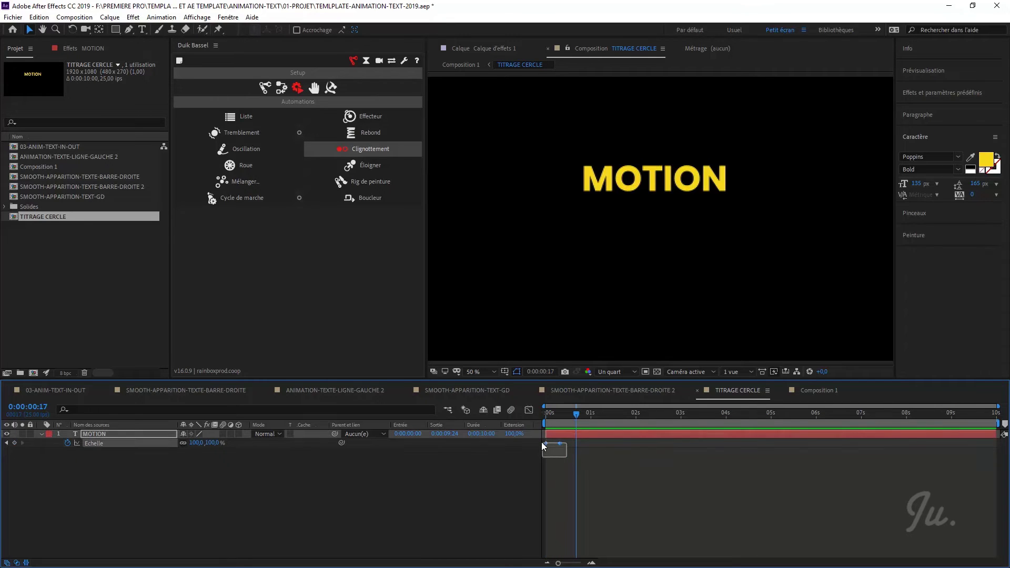
{"action": "left_click", "coordinate": [361, 135]}
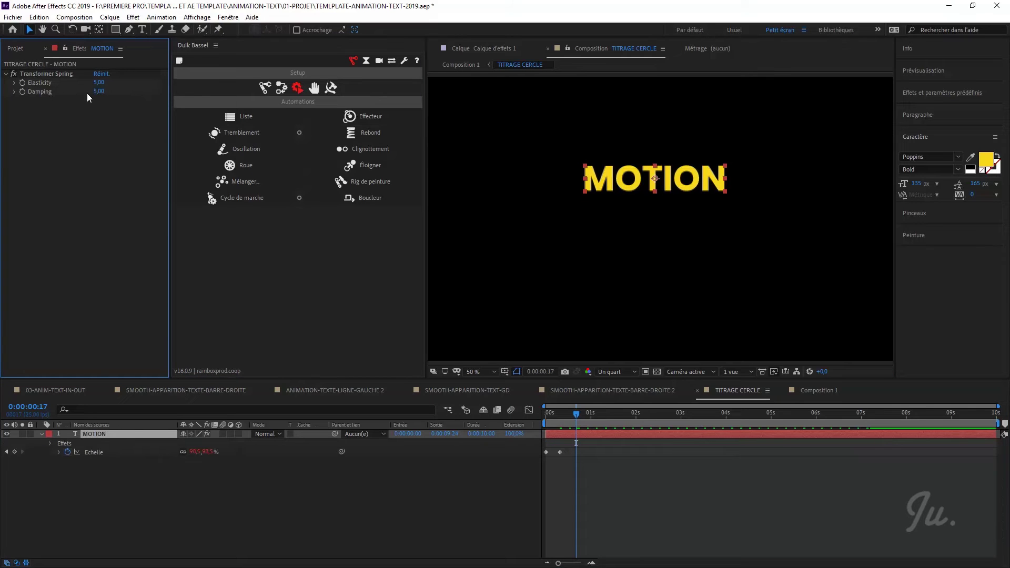
{"action": "left_click_drag", "start_coordinate": [573, 416], "coordinate": [534, 414]}
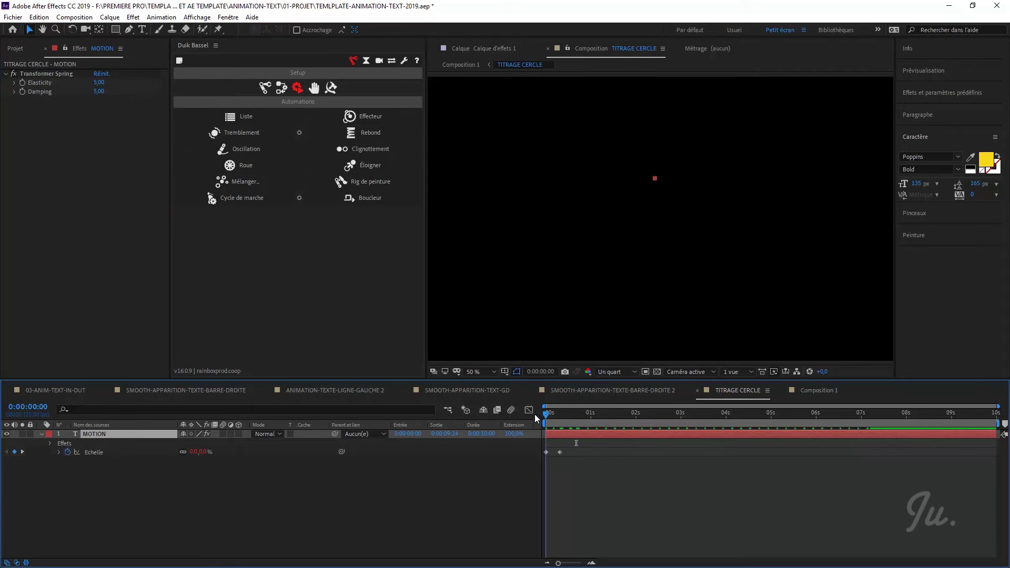
{"action": "key", "text": "space"}
{"action": "key", "text": "space"}
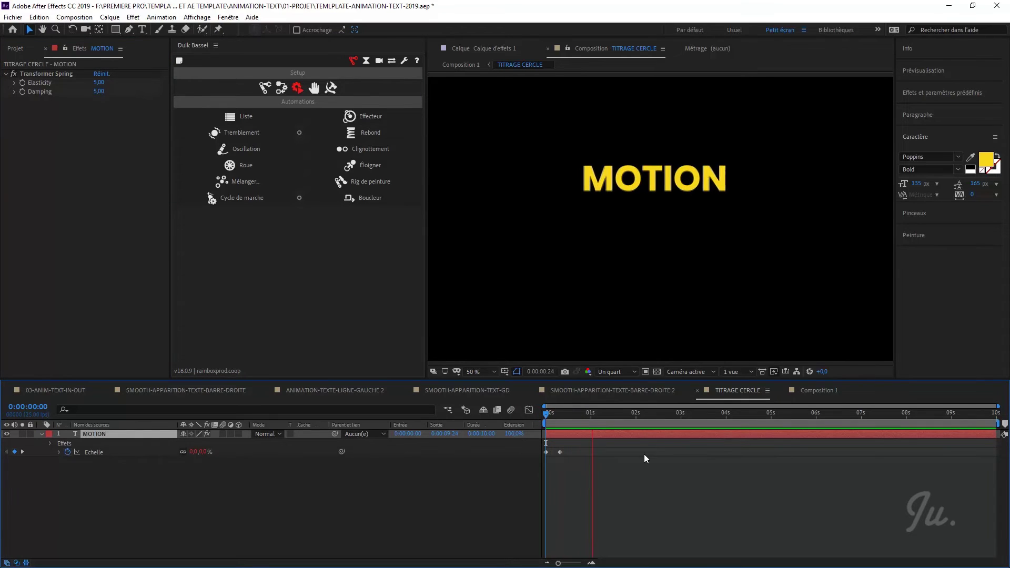
{"action": "left_click_drag", "start_coordinate": [592, 413], "coordinate": [536, 418]}
{"action": "key", "text": "space"}
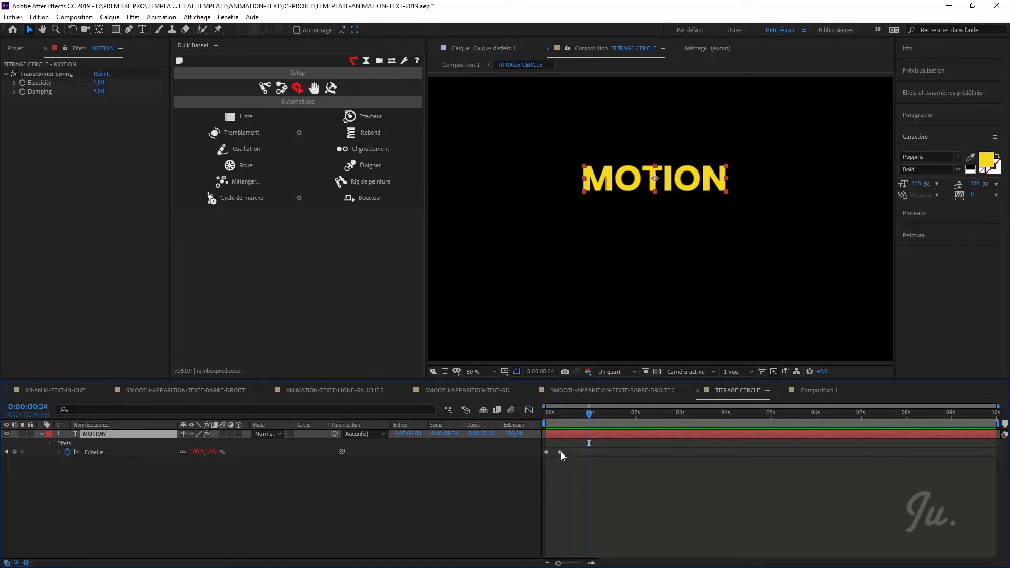
Step: Shift the final scale keyframe a few frames later and preview the slower scale-in
{"action": "left_click_drag", "start_coordinate": [561, 452], "coordinate": [574, 453]}
{"action": "left_click_drag", "start_coordinate": [589, 413], "coordinate": [543, 416]}
{"action": "key", "text": "space"}
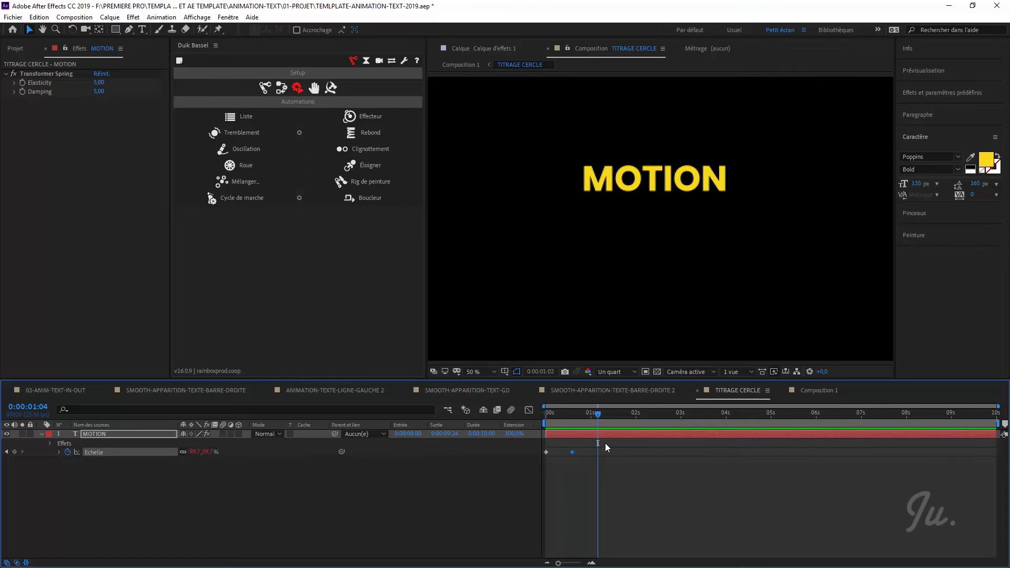
{"action": "left_click_drag", "start_coordinate": [599, 414], "coordinate": [582, 413]}
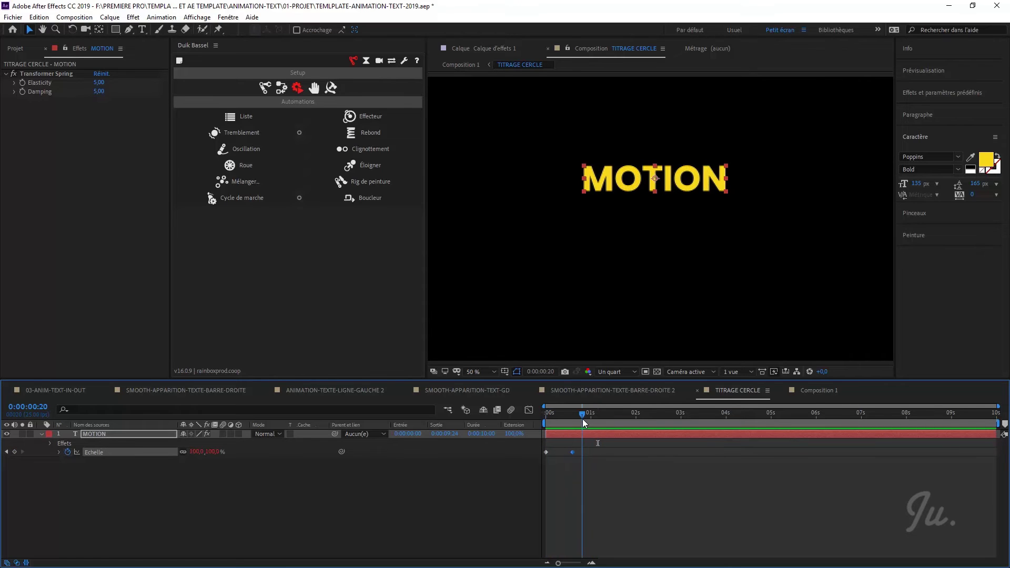
Step: Set Transformer Spring Elasticity to 2 and Damping to 7, then preview from frame one
{"action": "left_click", "coordinate": [575, 479]}
{"action": "left_click", "coordinate": [99, 82]}
{"action": "type", "text": "2"}
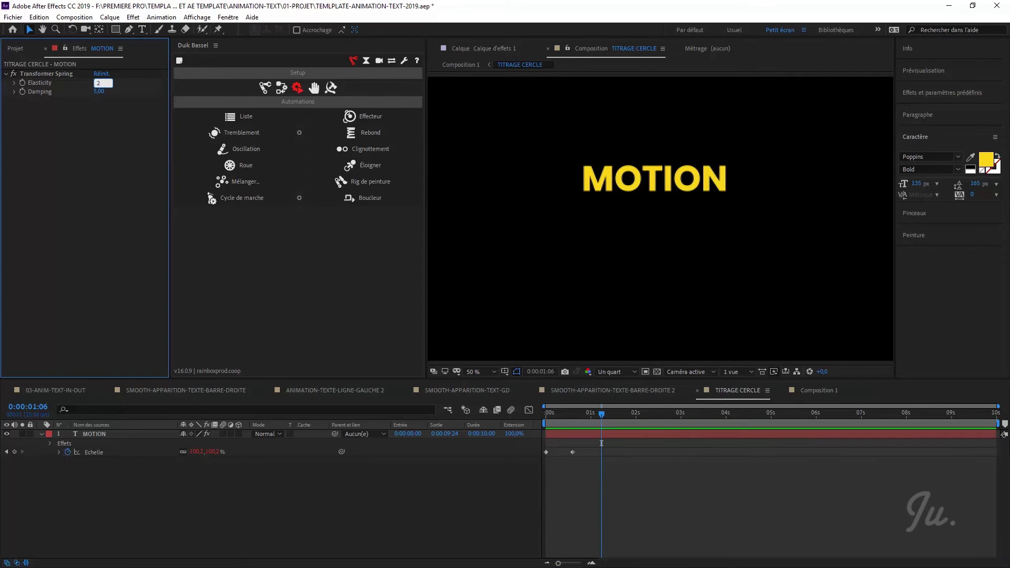
{"action": "left_click", "coordinate": [100, 91]}
{"action": "type", "text": "7"}
{"action": "key", "text": "Return"}
{"action": "left_click_drag", "start_coordinate": [593, 415], "coordinate": [545, 414]}
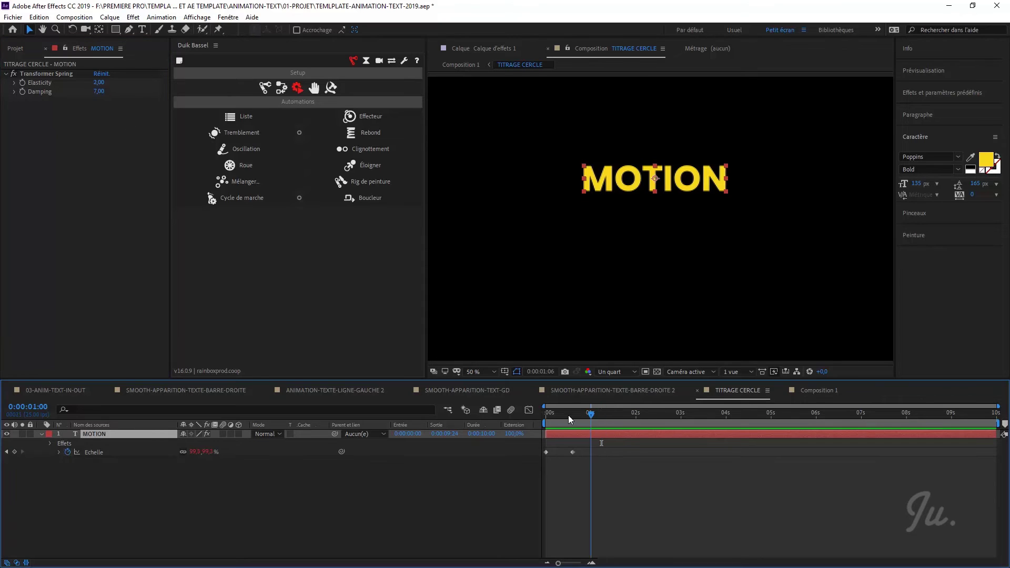
{"action": "key", "text": "space"}
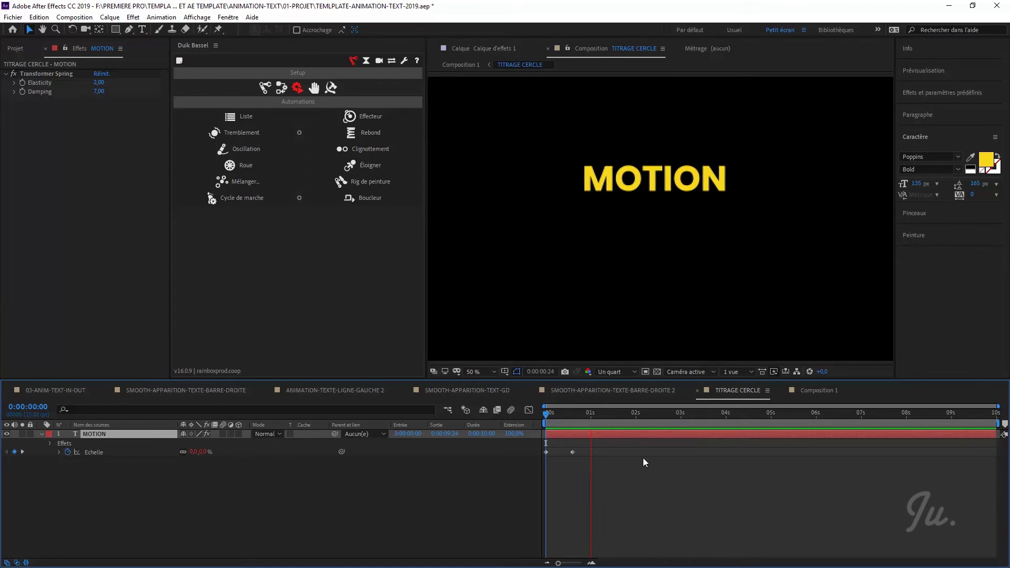
{"action": "key", "text": "space"}
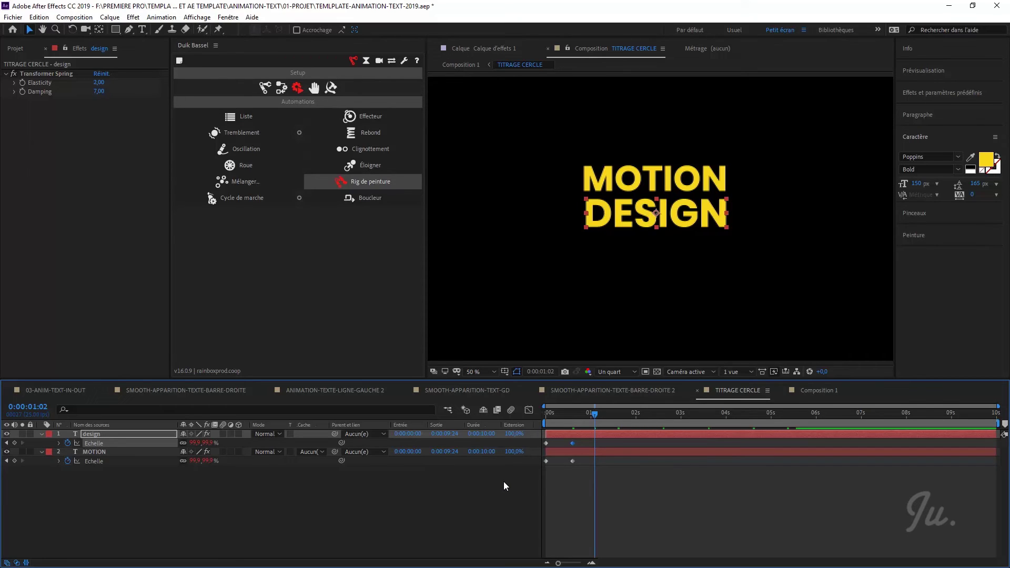
{"action": "left_click_drag", "start_coordinate": [595, 415], "coordinate": [576, 414]}
{"action": "key", "text": "Home"}
{"action": "key", "text": "space"}
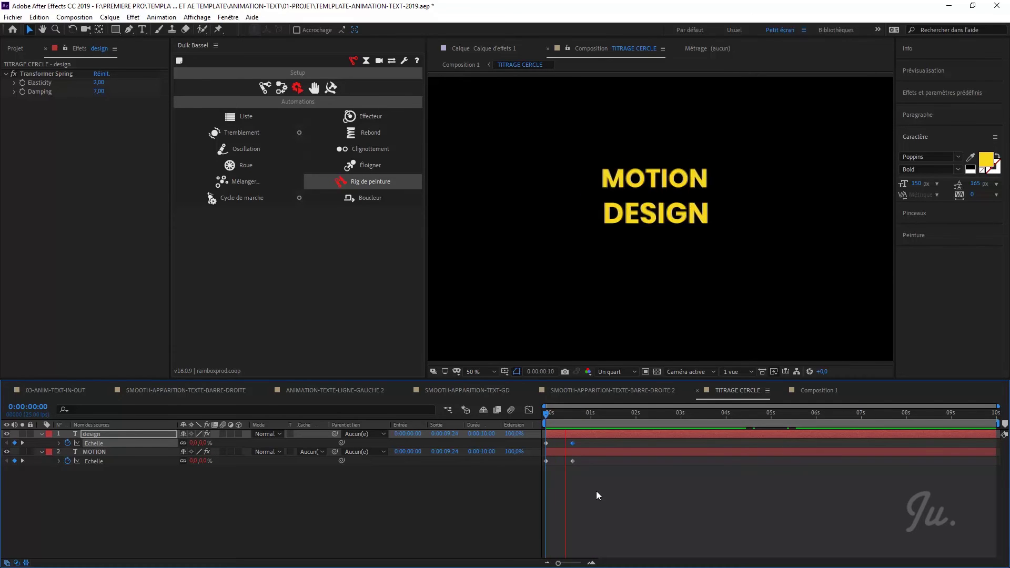
{"action": "key", "text": "space"}
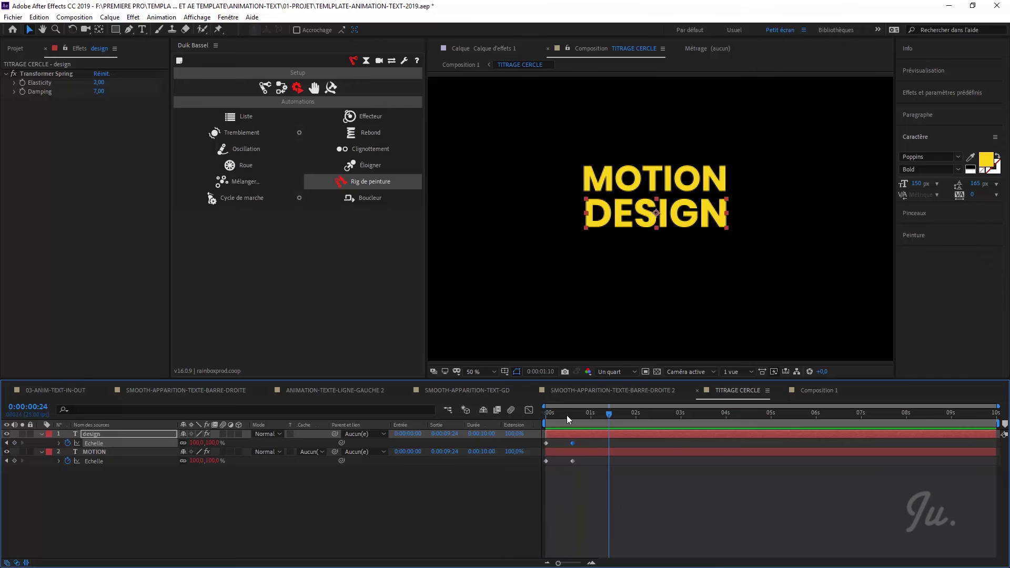
{"action": "key", "text": "space"}
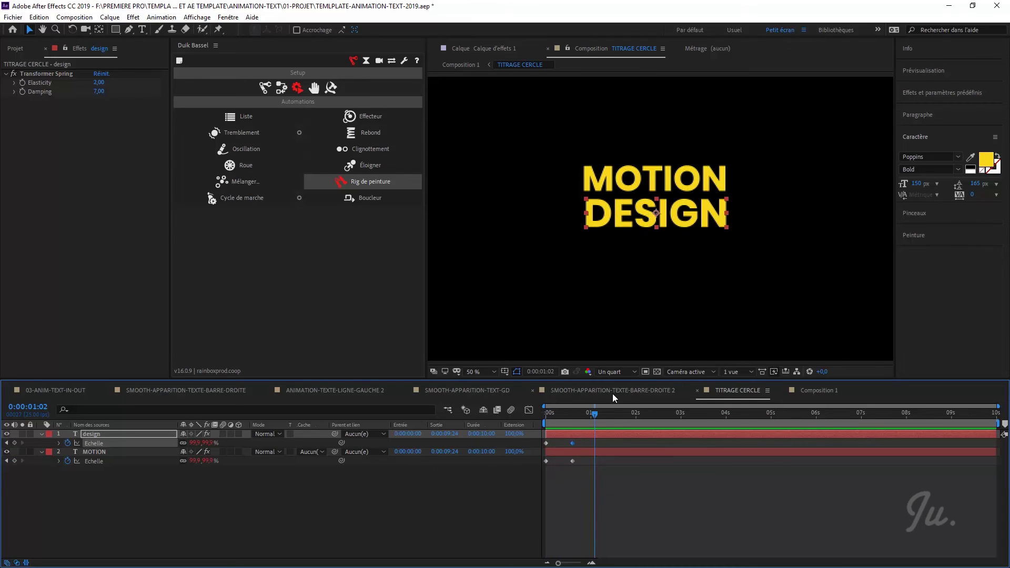
{"action": "left_click", "coordinate": [542, 418]}
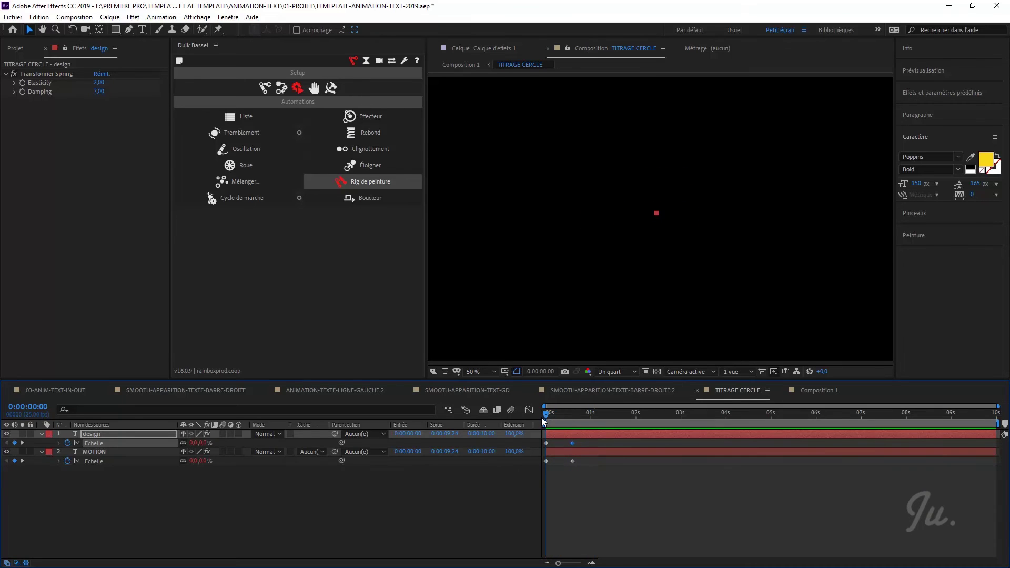
Step: Stagger MOTION and design by 4 frames using pt_ShiftLayers.jsx's Stagger Selected Layers
{"action": "left_click", "coordinate": [97, 453]}
{"action": "left_click", "coordinate": [103, 438], "text": "ctrl"}
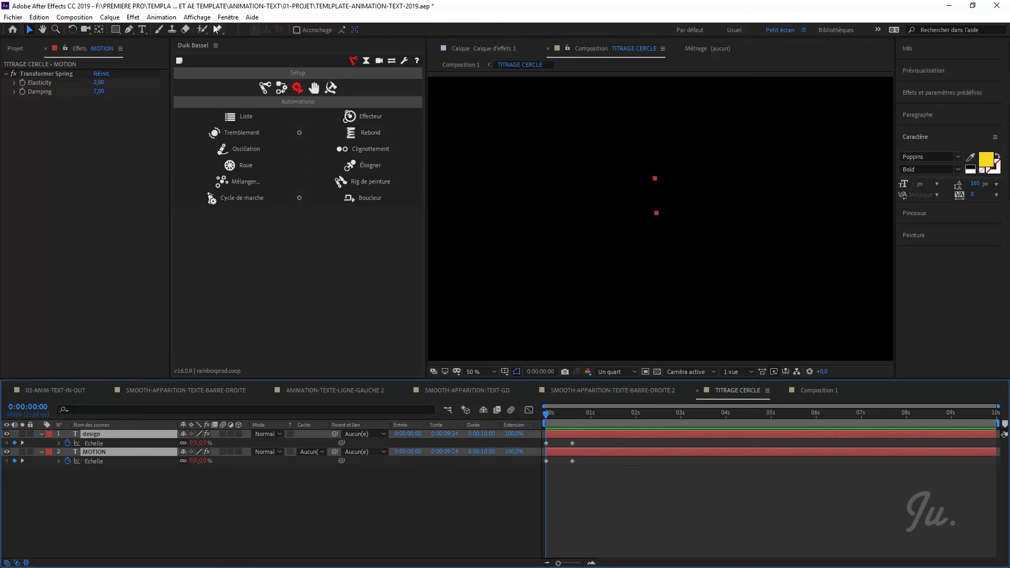
{"action": "left_click", "coordinate": [228, 17]}
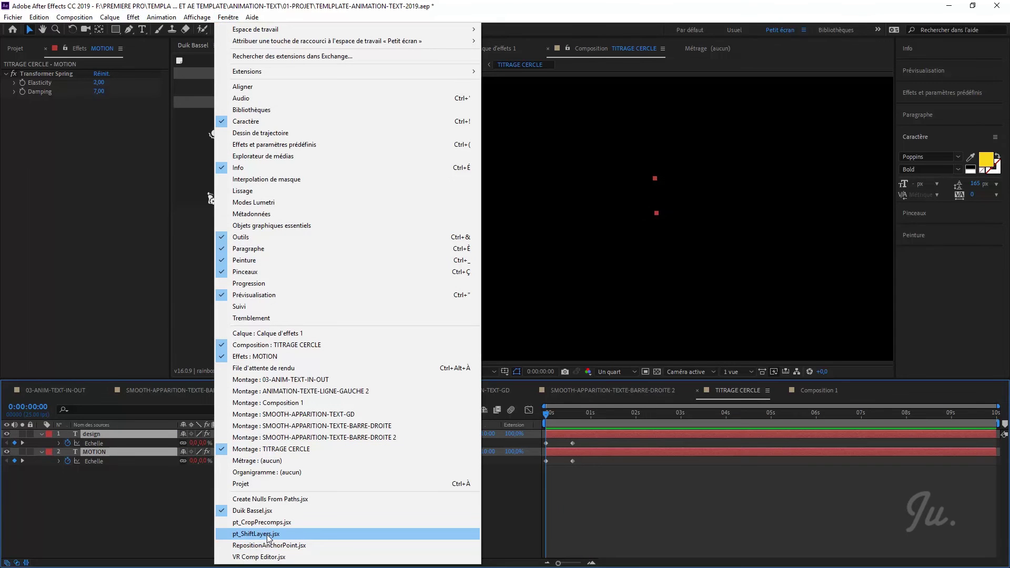
{"action": "left_click", "coordinate": [268, 535]}
{"action": "left_click", "coordinate": [109, 94]}
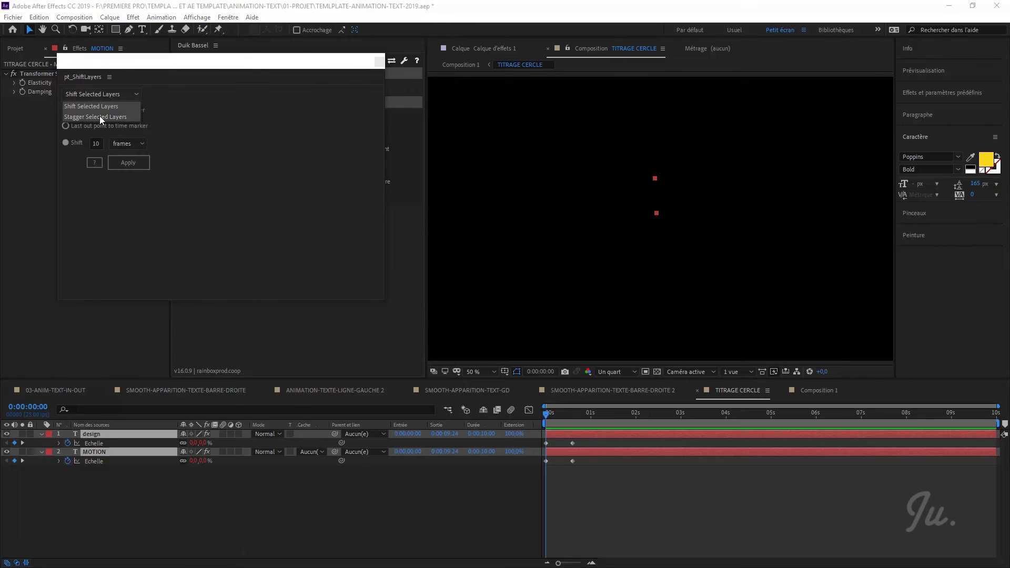
{"action": "left_click", "coordinate": [99, 116]}
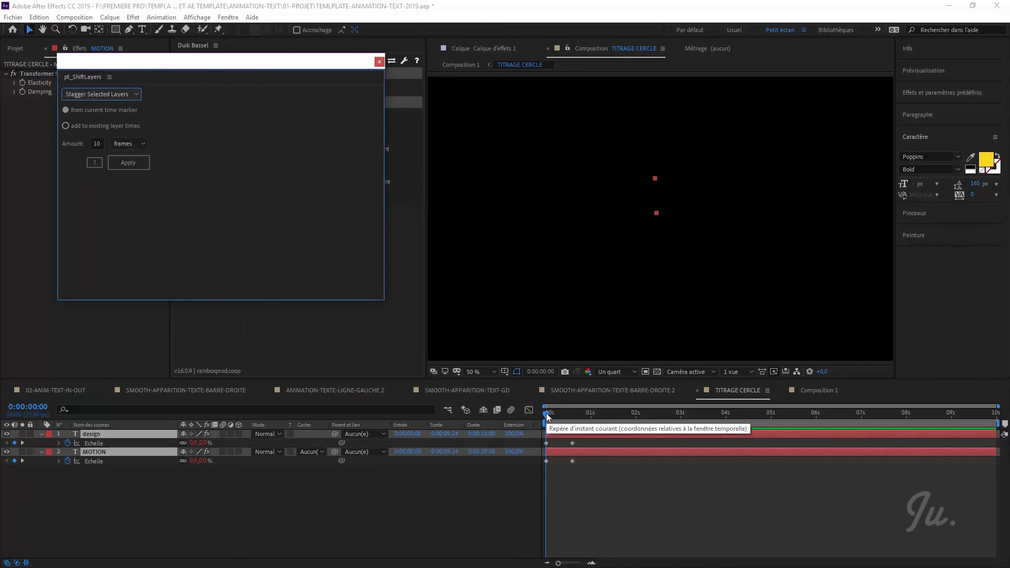
{"action": "left_click_drag", "start_coordinate": [547, 417], "coordinate": [545, 417]}
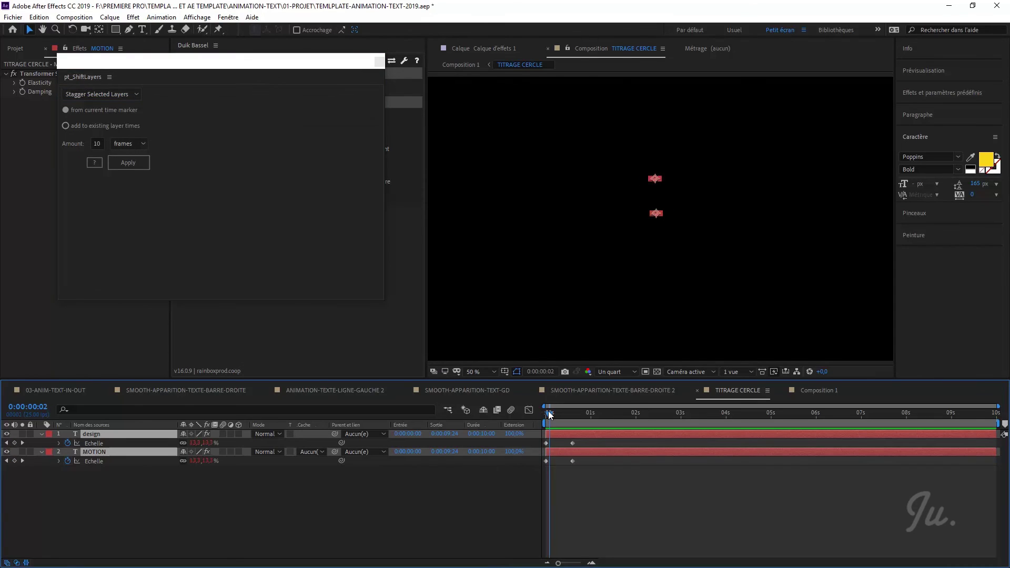
{"action": "double_click", "coordinate": [99, 144]}
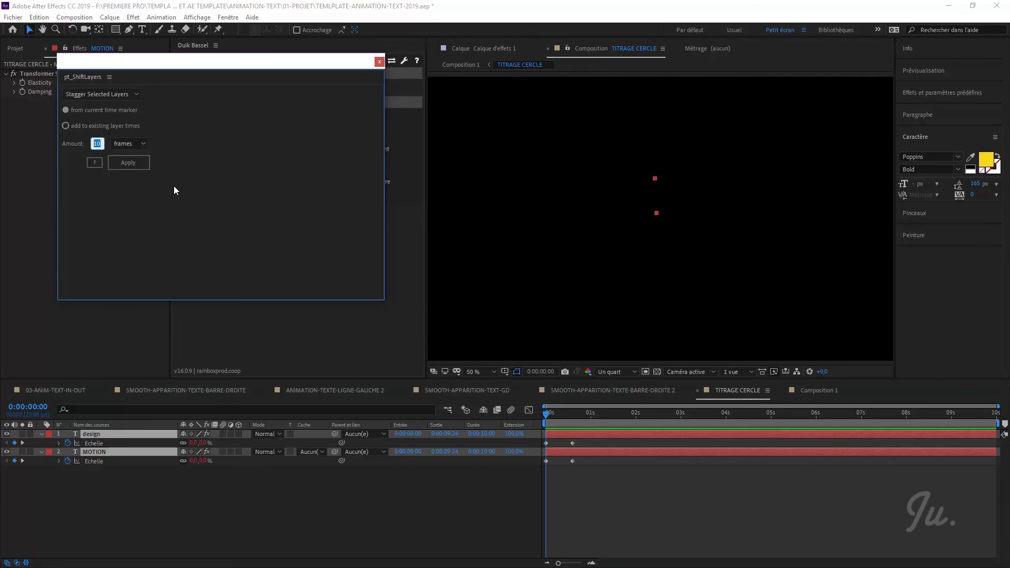
{"action": "type", "text": "4"}
{"action": "left_click", "coordinate": [139, 166]}
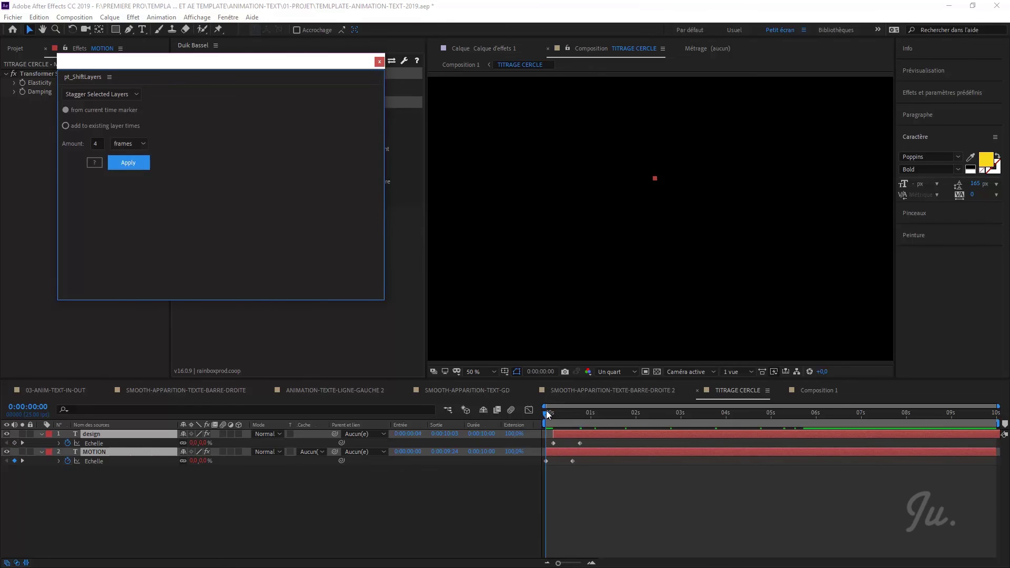
Step: Preview the staggered title animation from the start
{"action": "left_click", "coordinate": [592, 498]}
{"action": "key", "text": "space"}
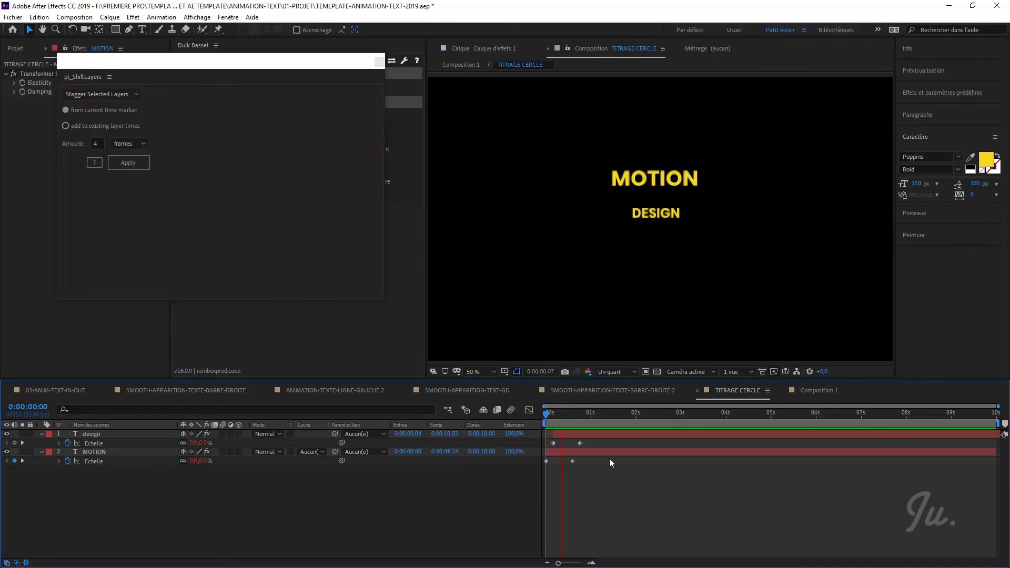
{"action": "key", "text": "space"}
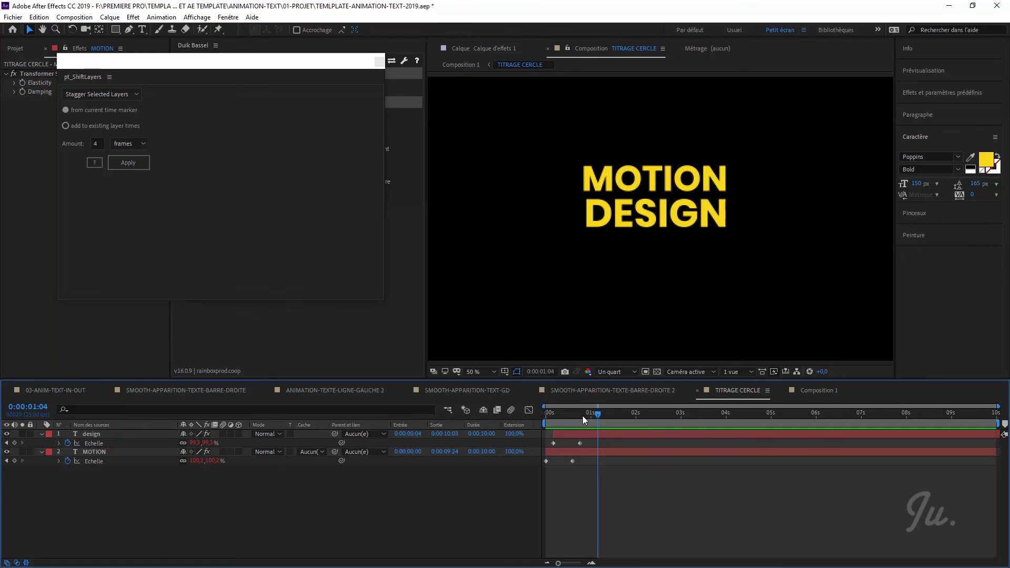
{"action": "left_click_drag", "start_coordinate": [583, 416], "coordinate": [534, 418]}
{"action": "key", "text": "space"}
{"action": "key", "text": "space"}
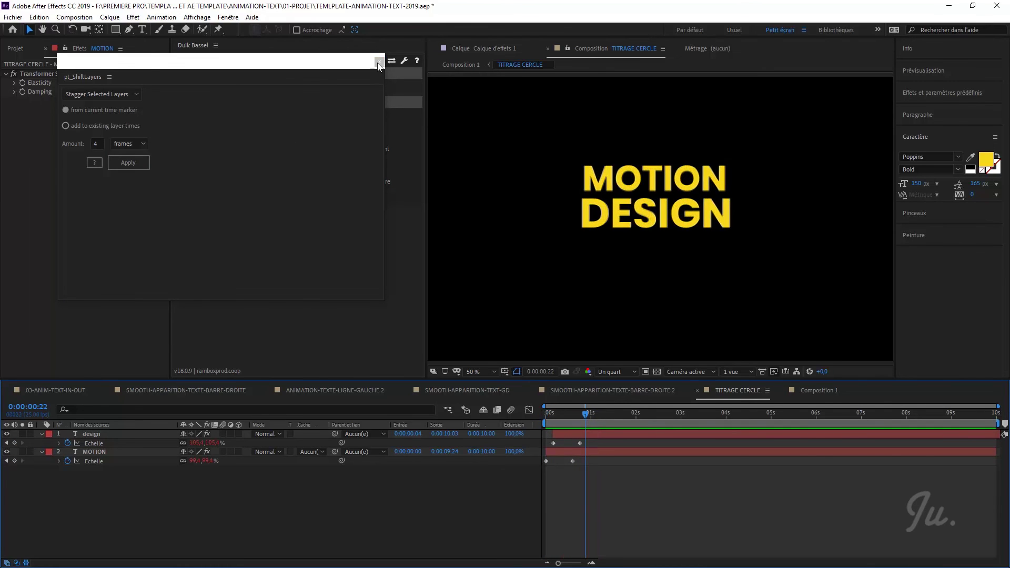
Step: Close the pt_ShiftLayers panel and play the finished title from the first frame
{"action": "left_click", "coordinate": [379, 61]}
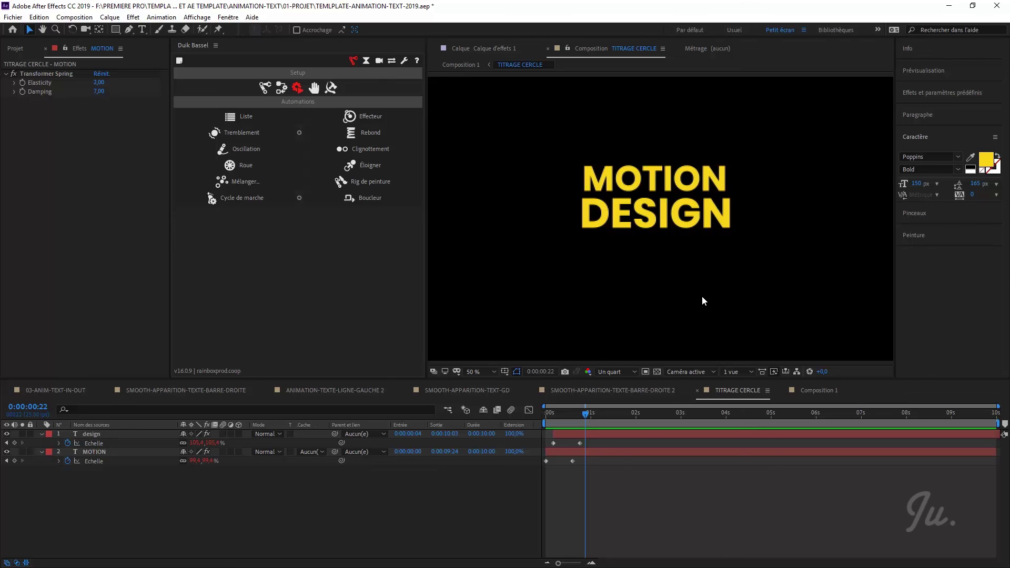
{"action": "mouse_move", "coordinate": [584, 413]}
{"action": "left_mouse_down"}
{"action": "mouse_move", "coordinate": [537, 418]}
{"action": "mouse_move", "coordinate": [600, 414]}
{"action": "left_mouse_up"}
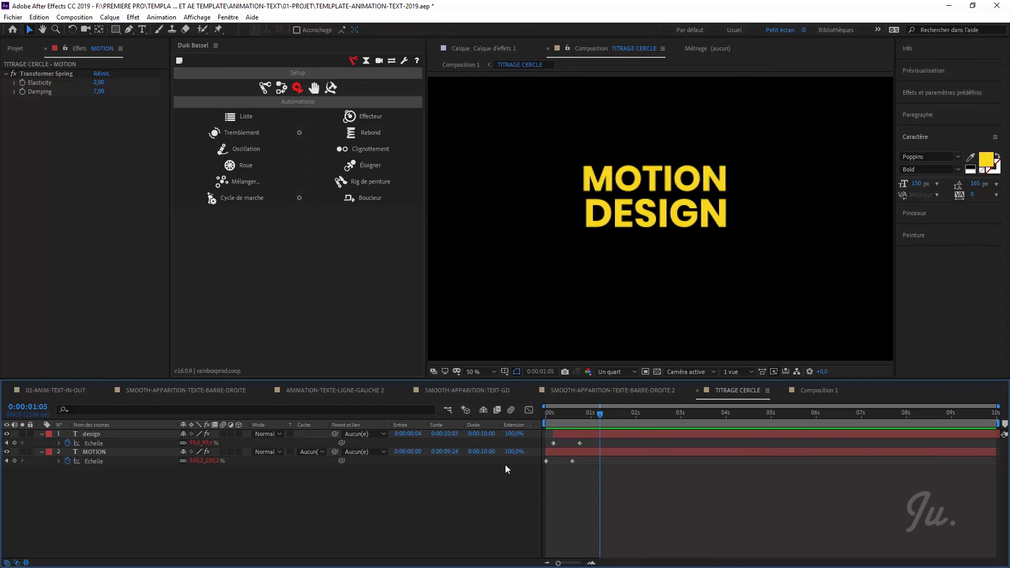
{"action": "left_click_drag", "start_coordinate": [594, 413], "coordinate": [545, 414]}
{"action": "key", "text": "space"}
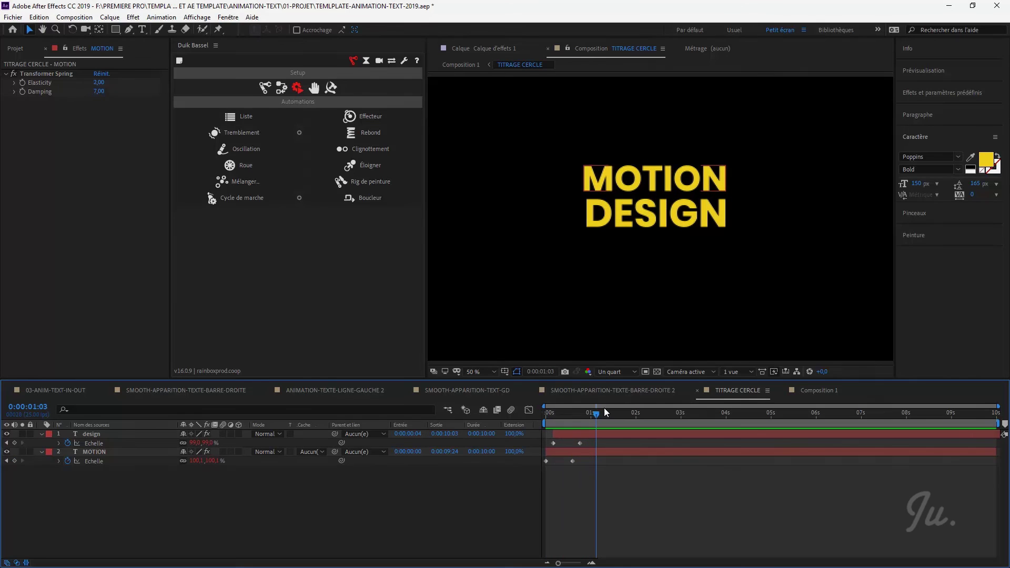